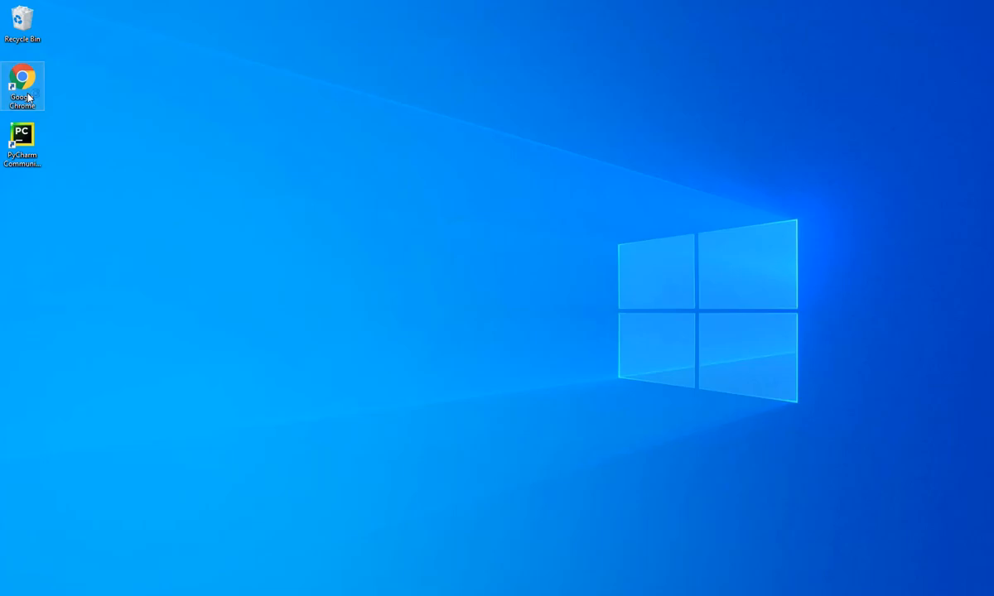
- Open Chrome, search Google for "eclipse", and go to the Eclipse Foundation website
{"action": "double_click", "coordinate": [28, 97]}
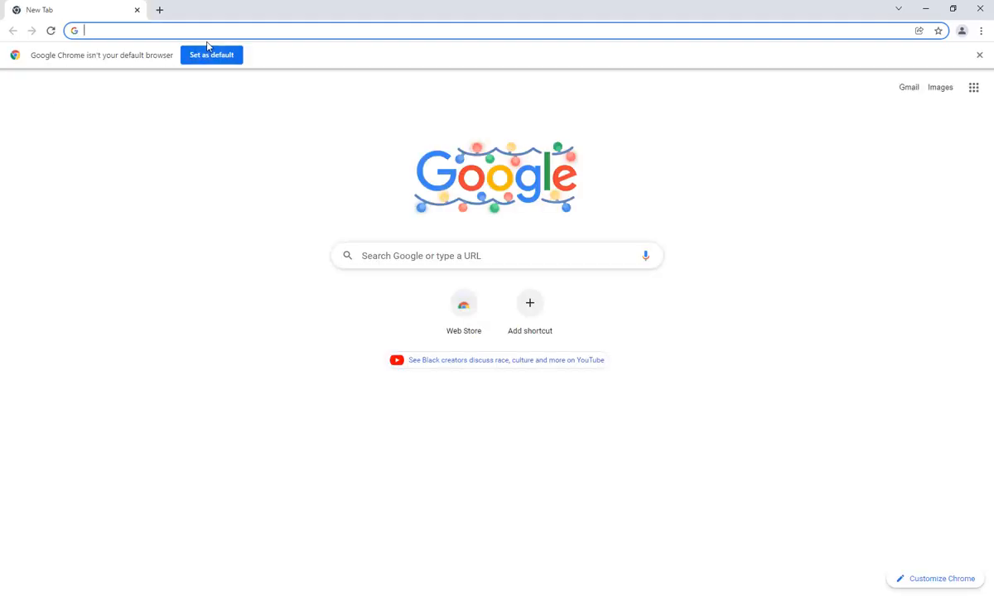
{"action": "type", "text": "eclipse"}
{"action": "key", "text": "Return"}
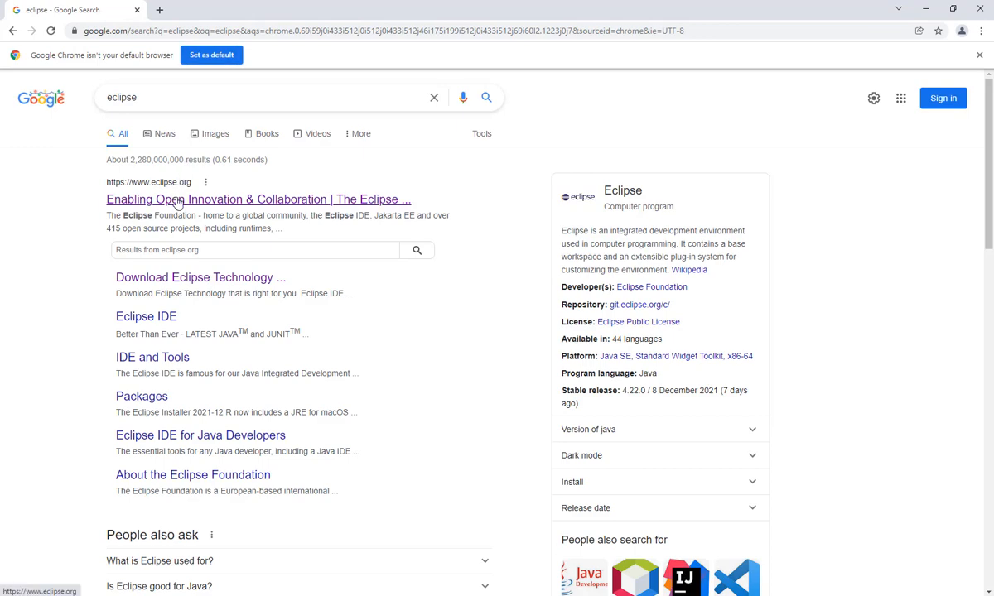
{"action": "left_click", "coordinate": [177, 201]}
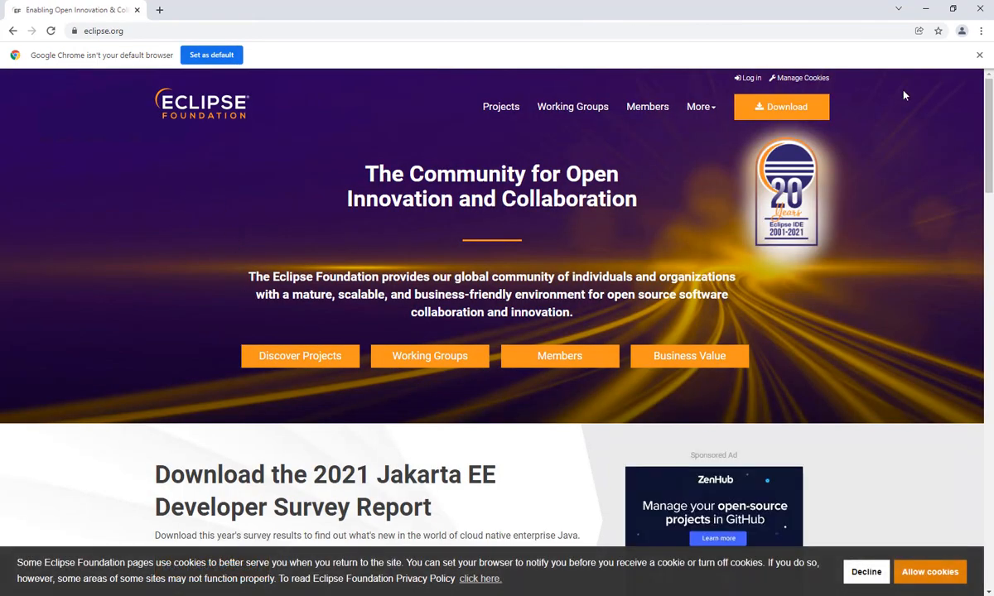
- Download the x86_64 installer for Eclipse IDE 2021-12 from the Eclipse downloads page
{"action": "left_click", "coordinate": [802, 112]}
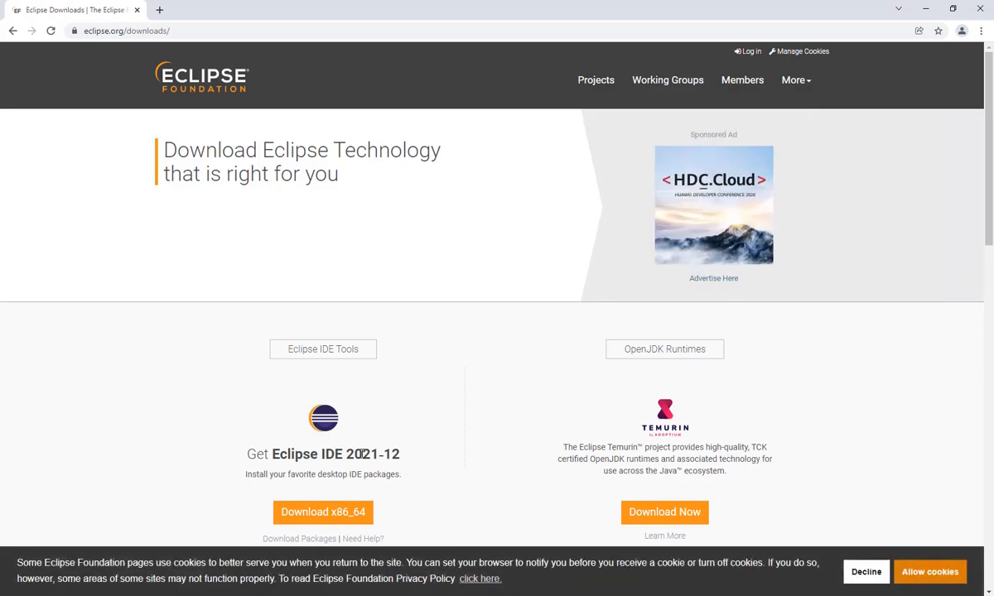
{"action": "scroll", "coordinate": [362, 454], "scroll_direction": "down", "scroll_amount": 1}
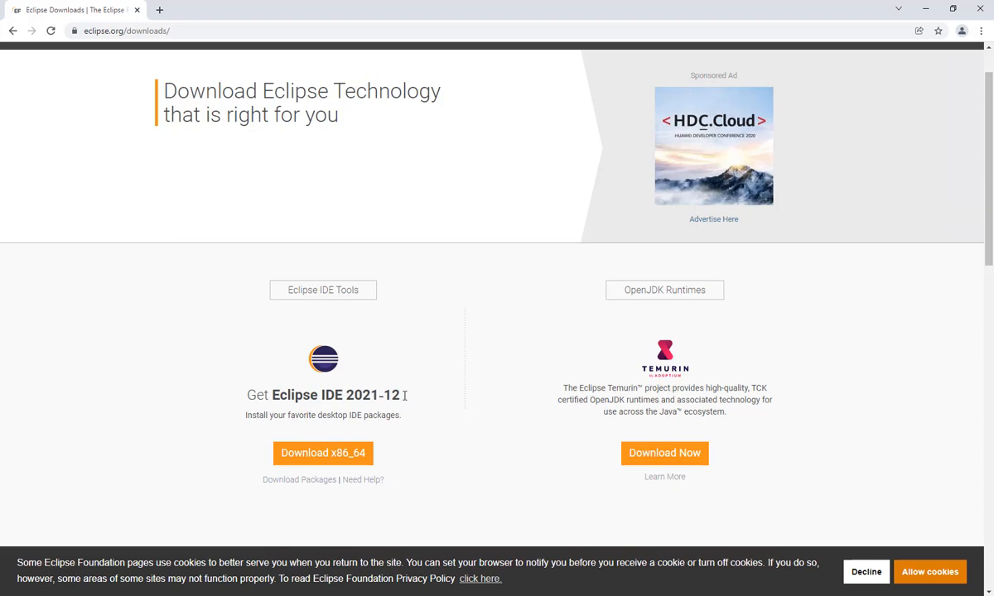
{"action": "left_click", "coordinate": [355, 456]}
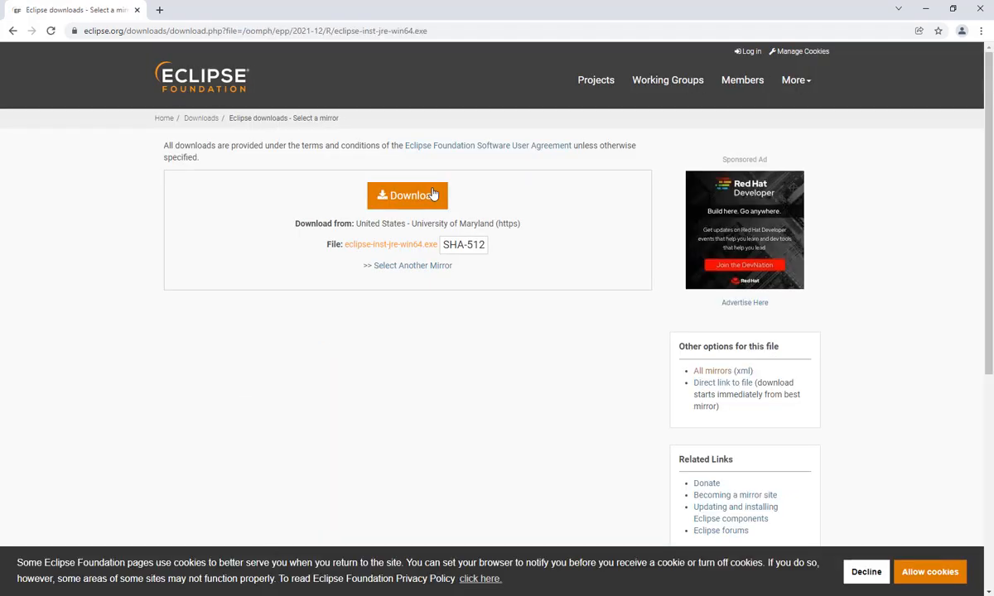
{"action": "left_click", "coordinate": [431, 197]}
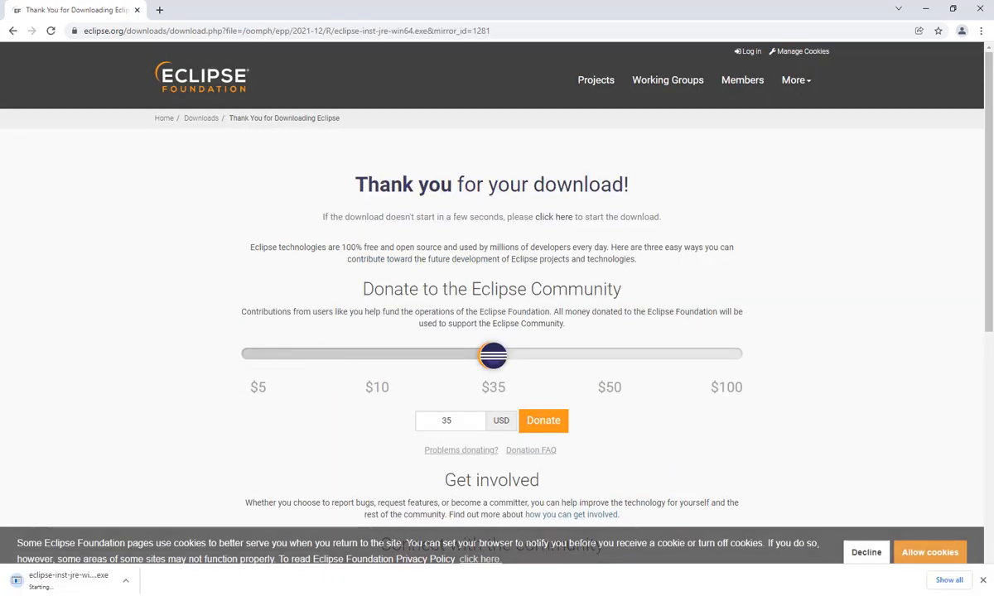
- Run the downloaded installer and install Eclipse IDE for Java Developers with the default settings, accepting the software user agreement
{"action": "left_click", "coordinate": [91, 582]}
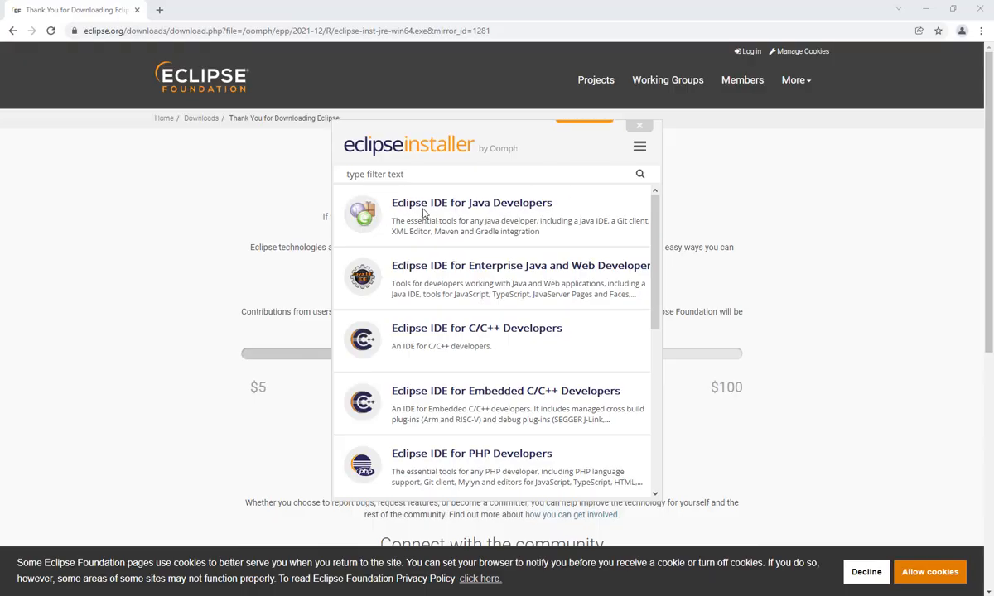
{"action": "left_click", "coordinate": [512, 215]}
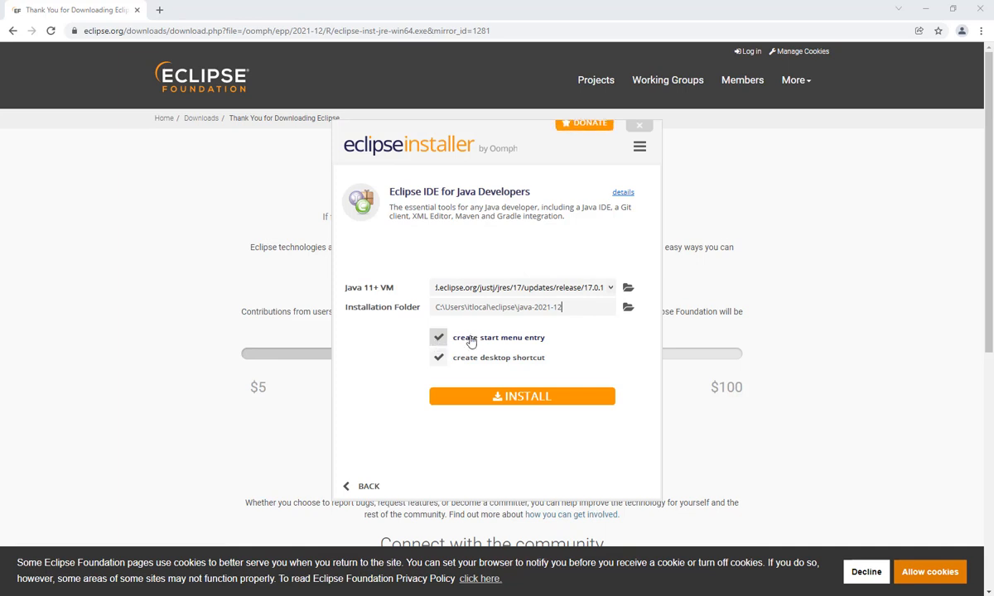
{"action": "left_click", "coordinate": [540, 400]}
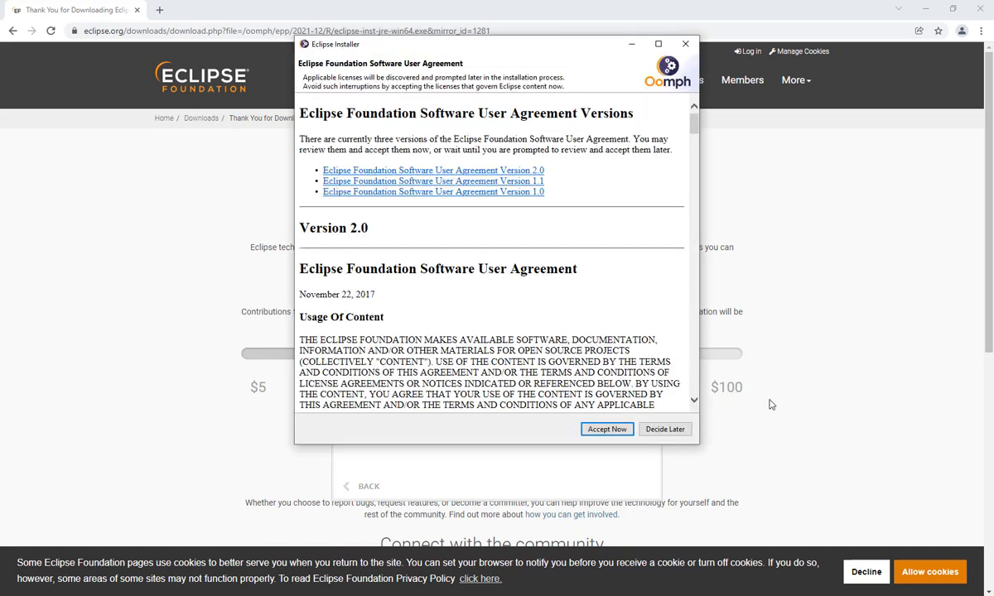
{"action": "left_click", "coordinate": [607, 430]}
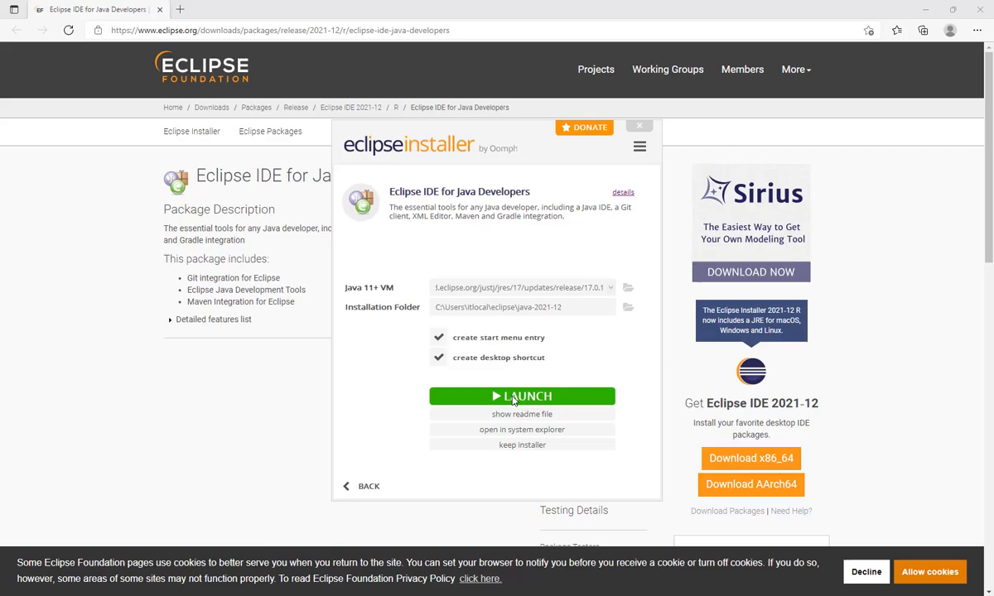
- Launch Eclipse with the default eclipse-workspace directory and close the Welcome page
{"action": "left_click", "coordinate": [514, 398]}
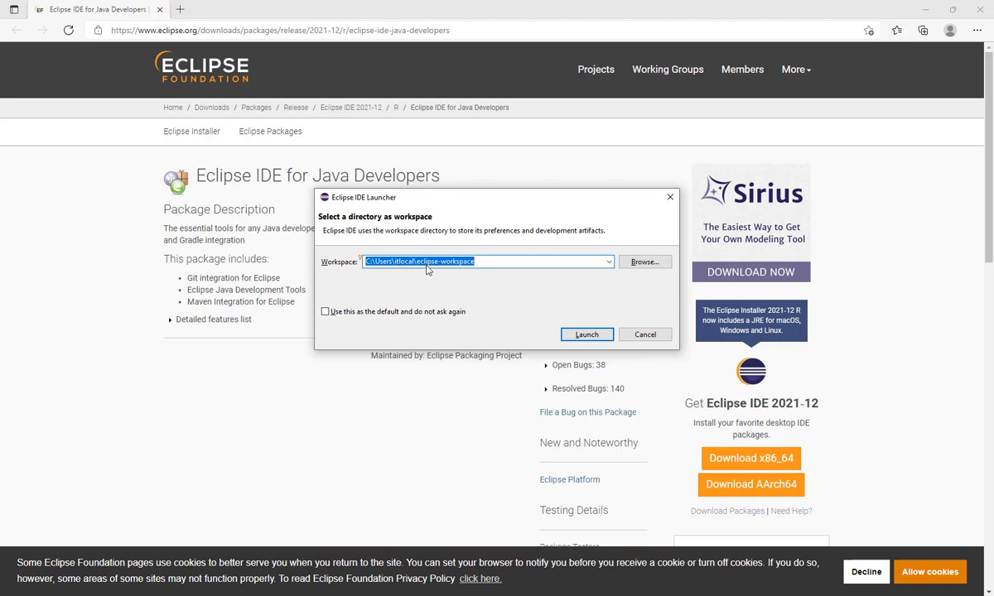
{"action": "left_click", "coordinate": [586, 335]}
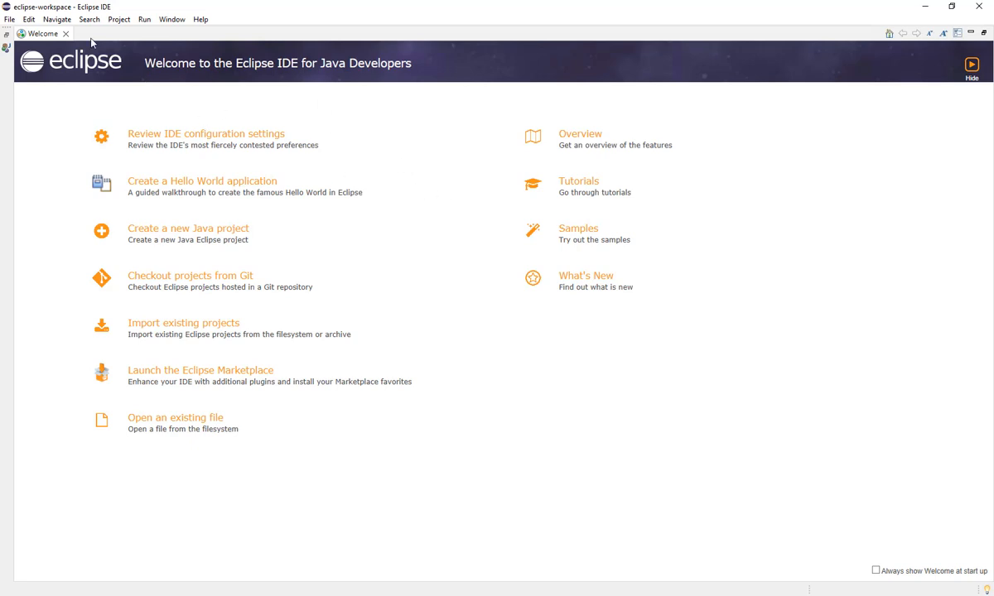
{"action": "left_click", "coordinate": [67, 34]}
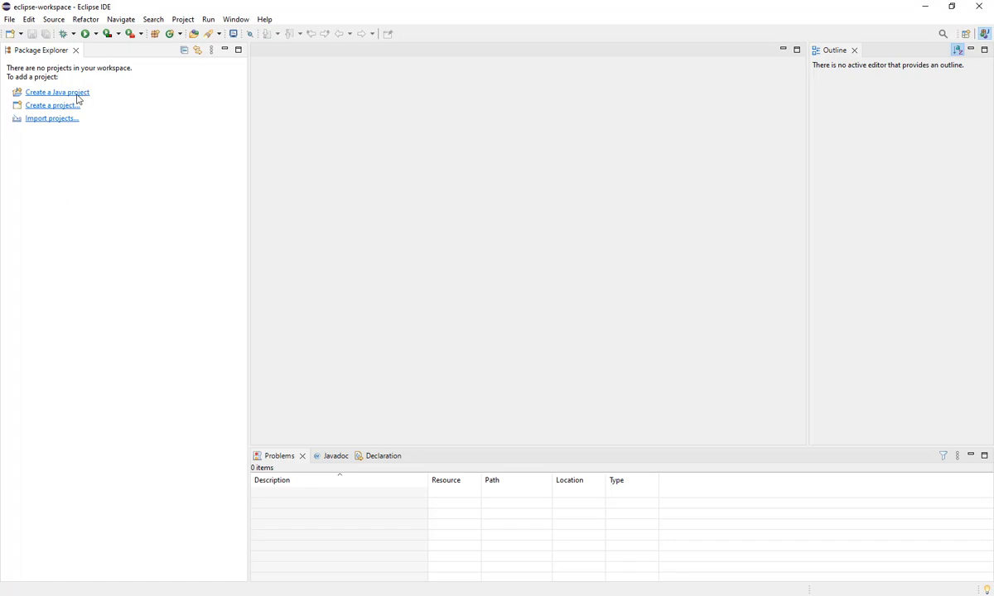
{"action": "left_click", "coordinate": [10, 21]}
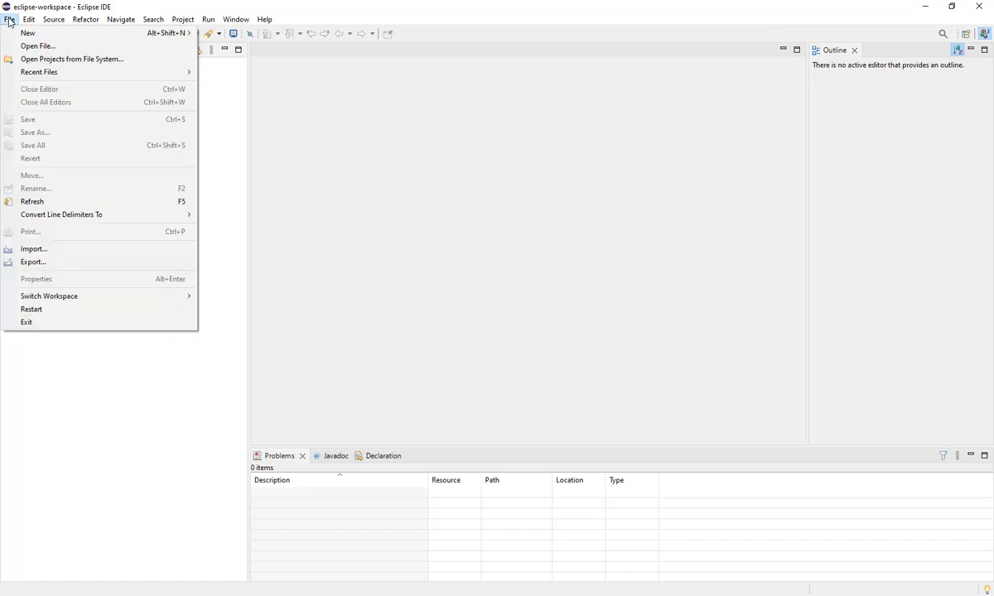
{"action": "mouse_move", "coordinate": [164, 34]}
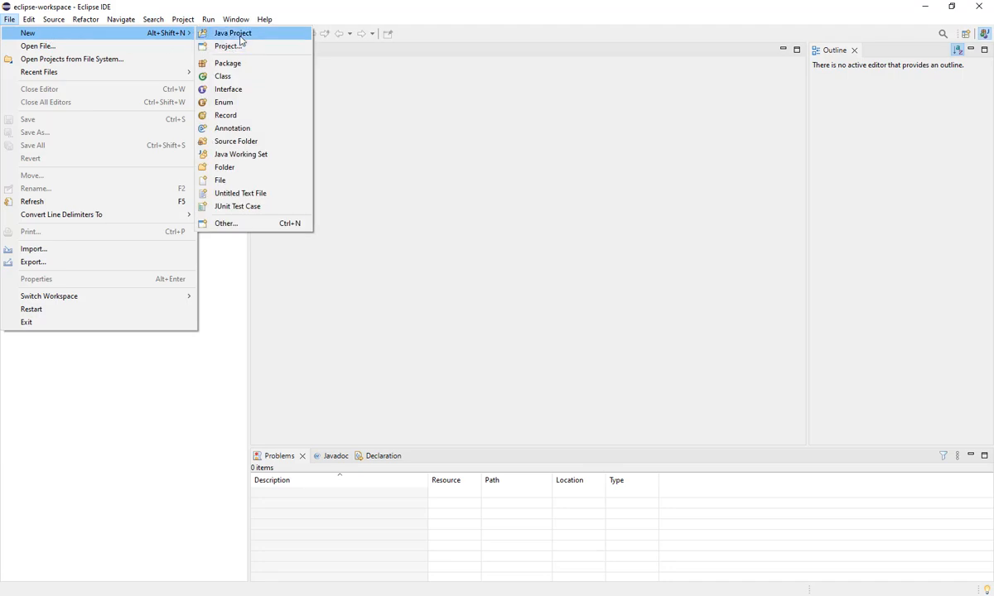
{"action": "left_click", "coordinate": [433, 115]}
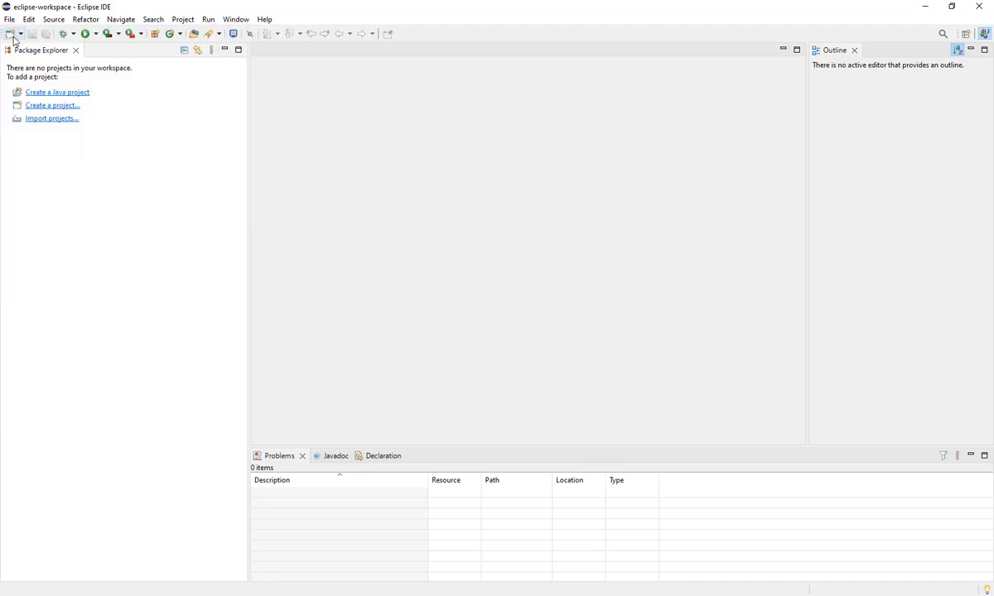
- Create a Java project named FirstProject with the JavaSE-17 execution environment and no module-info.java file
{"action": "left_click", "coordinate": [21, 37]}
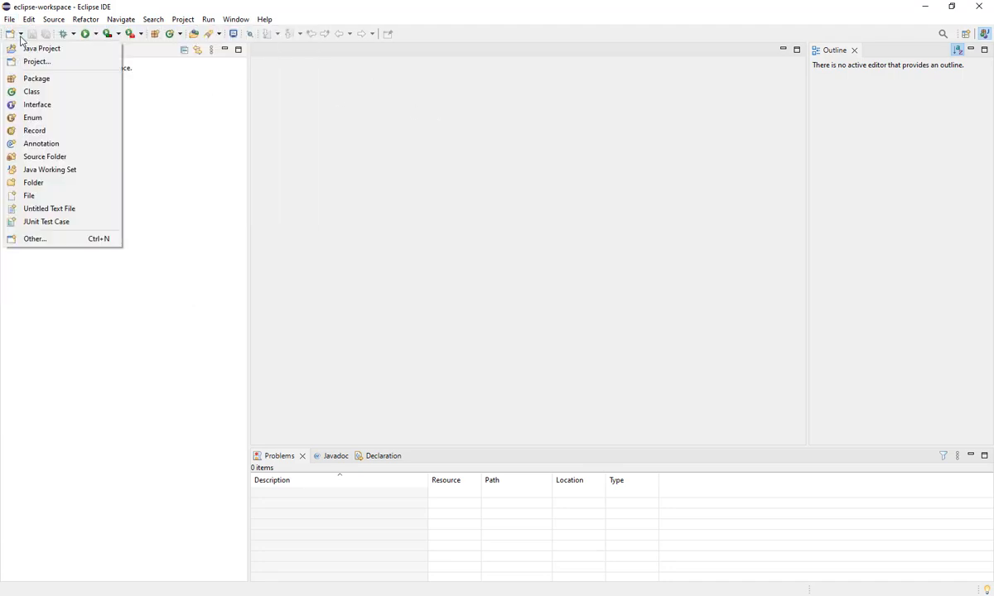
{"action": "left_click", "coordinate": [32, 49]}
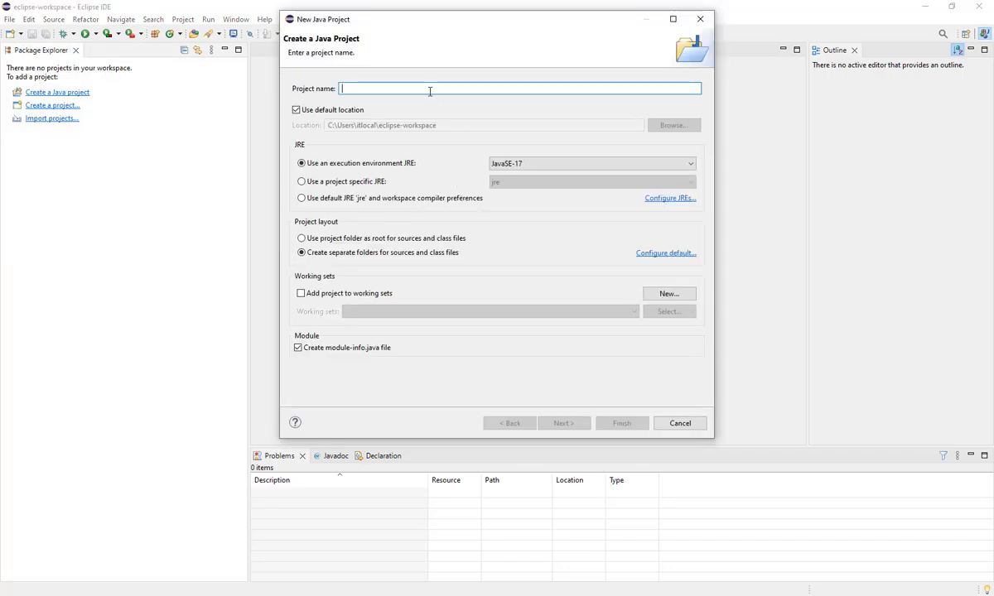
{"action": "type", "text": "FirstProject"}
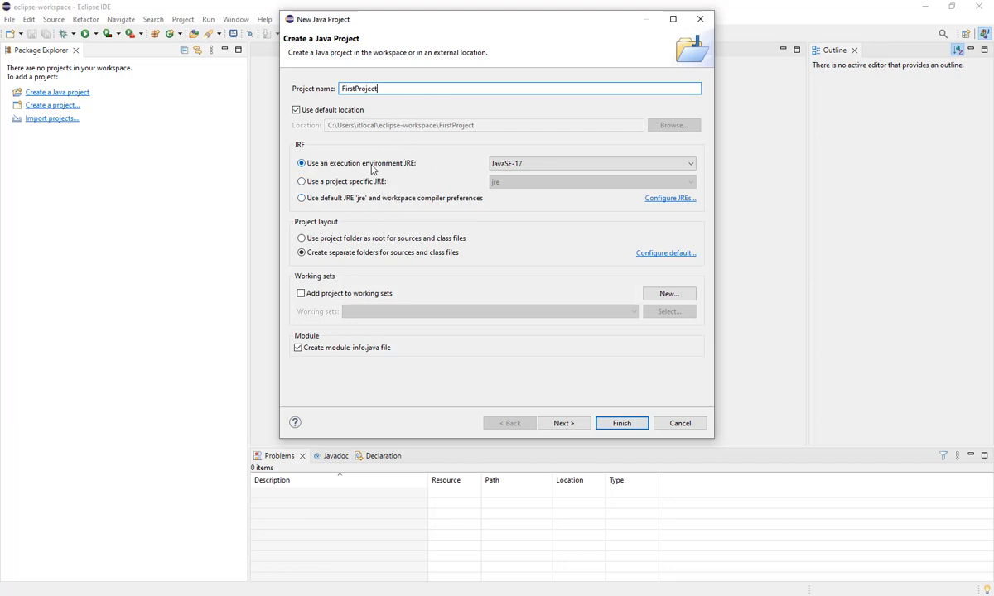
{"action": "left_click", "coordinate": [547, 164]}
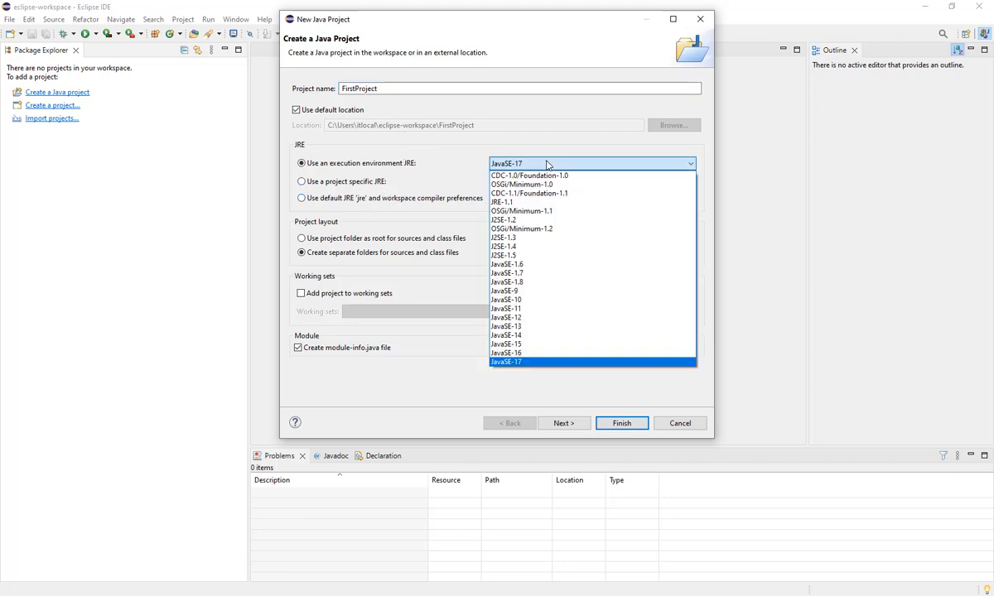
{"action": "left_click", "coordinate": [513, 363]}
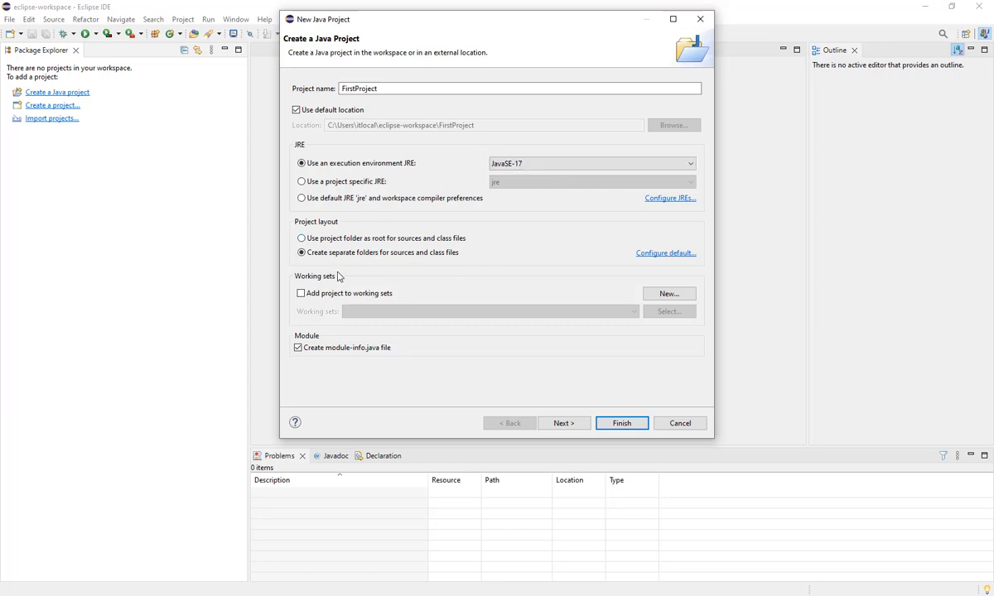
{"action": "left_click", "coordinate": [299, 348]}
{"action": "left_click", "coordinate": [620, 423]}
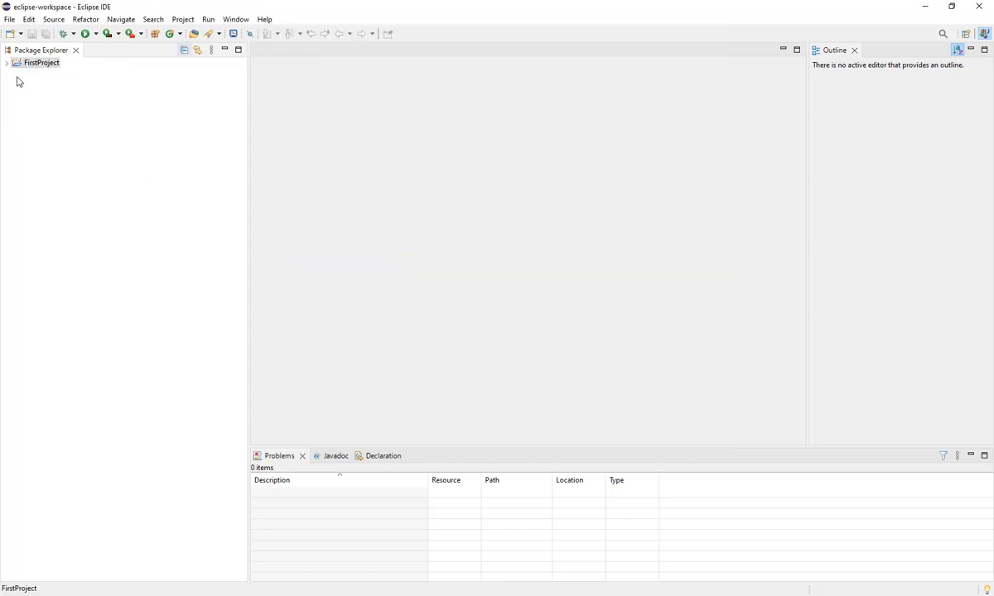
- Start a new Java class in FirstProject's src folder, with package test.edu and class name MainClass
{"action": "left_click", "coordinate": [7, 63]}
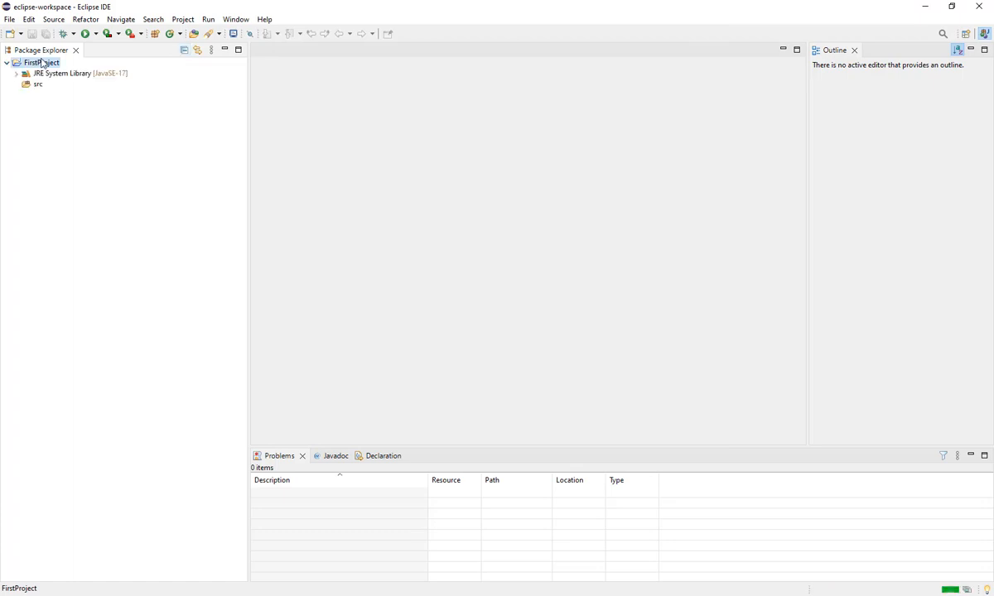
{"action": "left_click", "coordinate": [37, 86]}
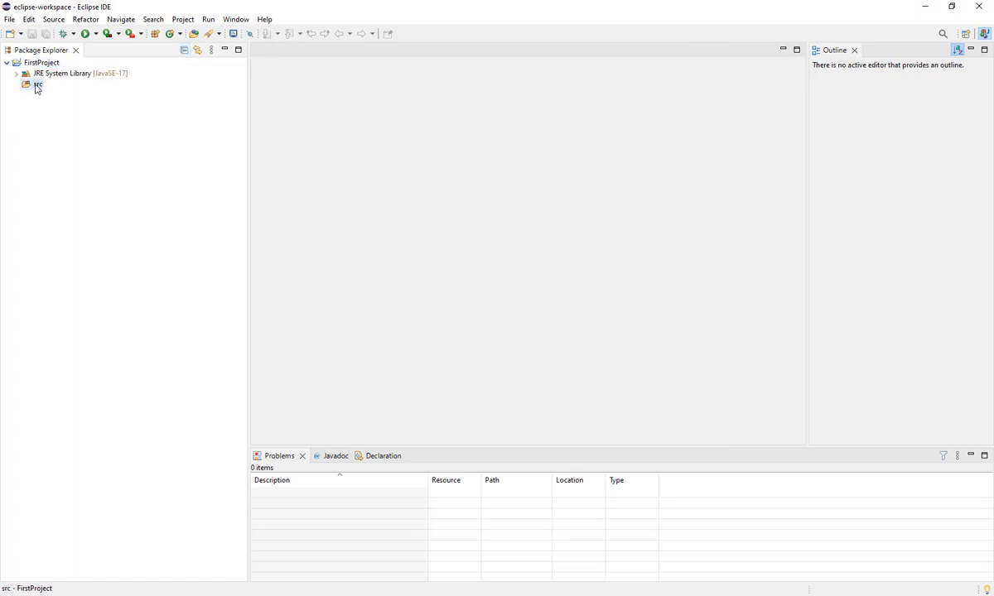
{"action": "right_click", "coordinate": [37, 88]}
{"action": "mouse_move", "coordinate": [67, 92]}
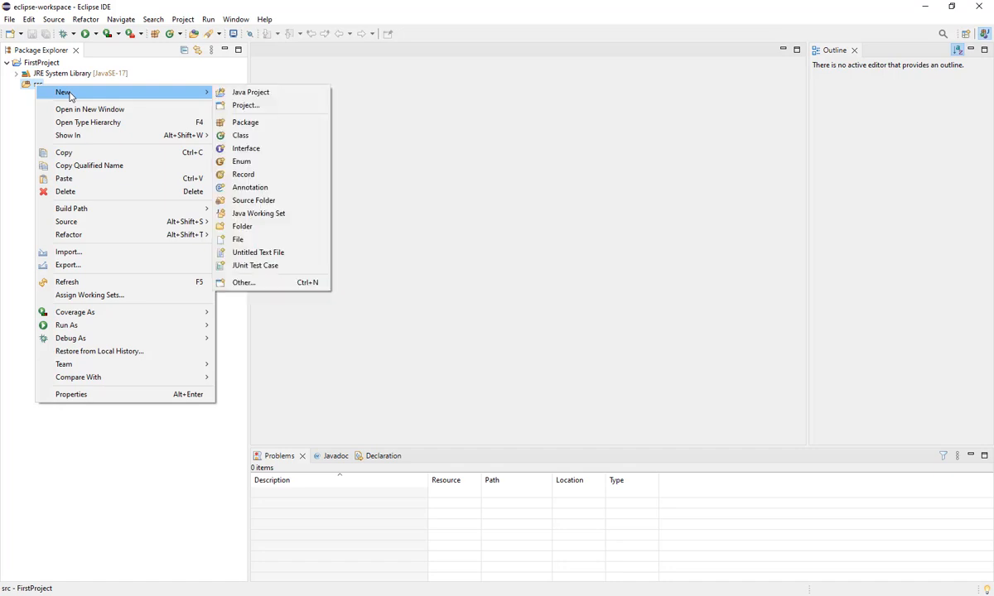
{"action": "left_click", "coordinate": [271, 141]}
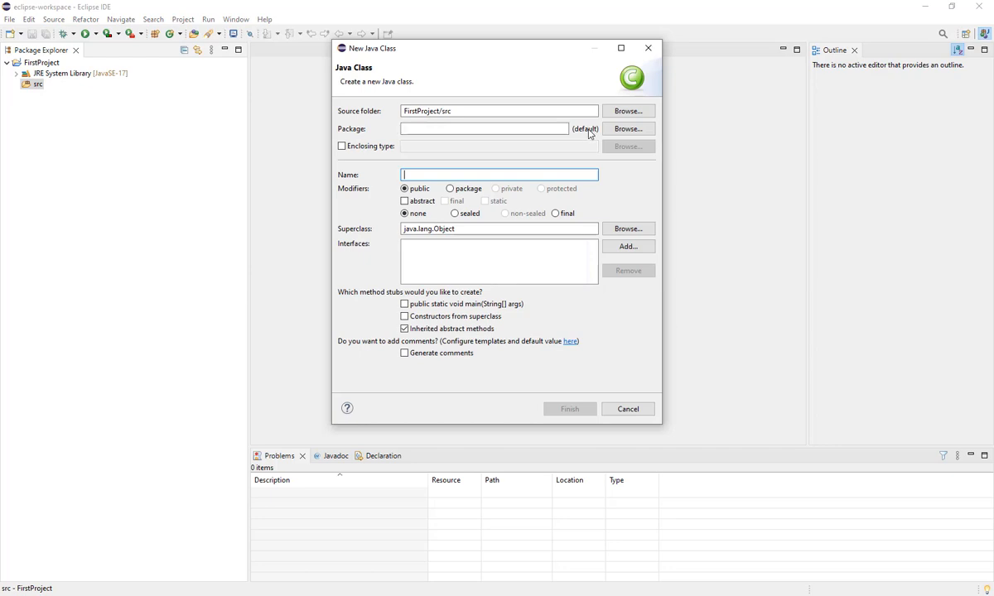
{"action": "left_click", "coordinate": [505, 129]}
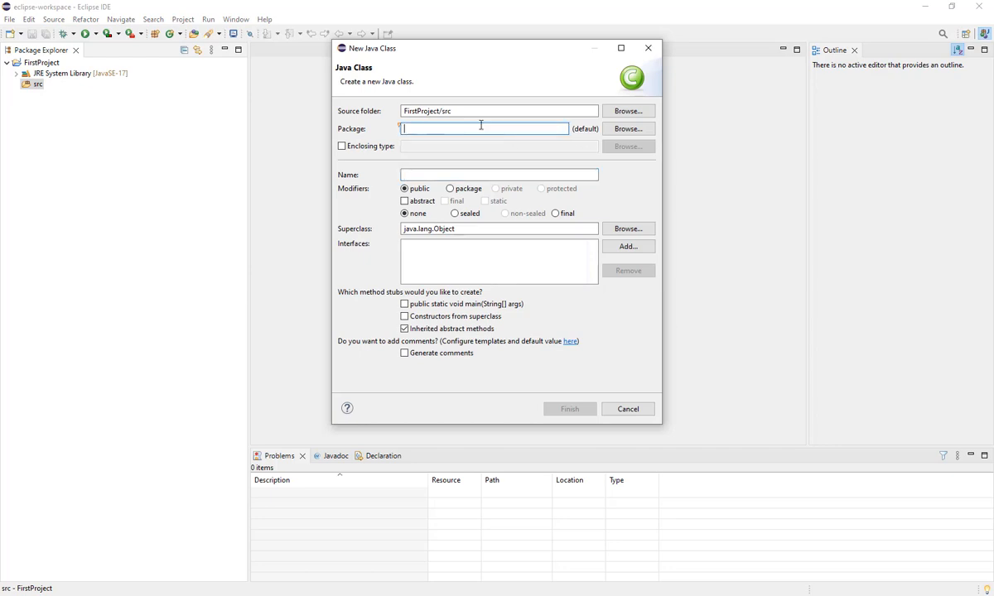
{"action": "type", "text": "test"}
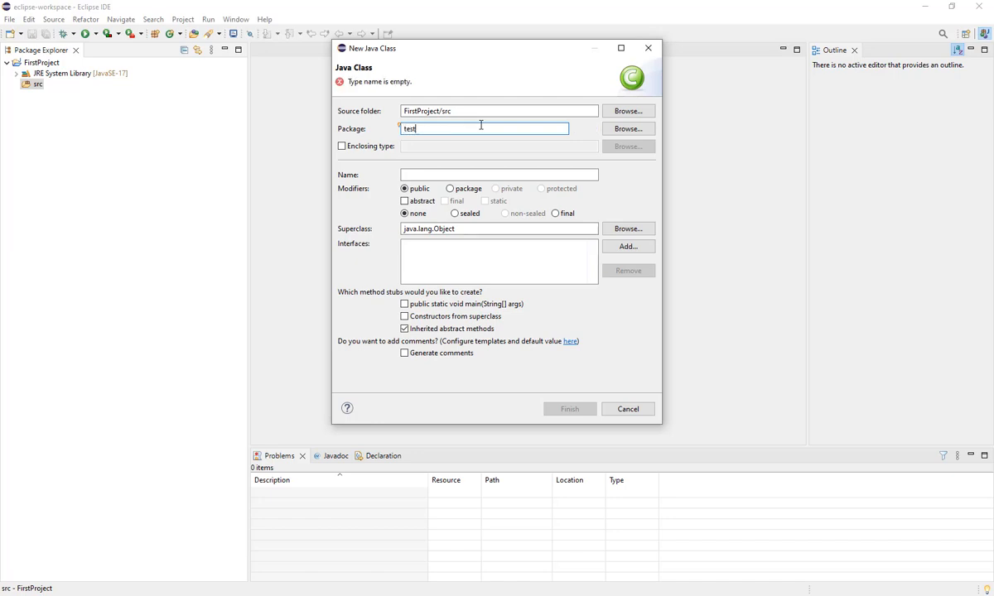
{"action": "type", "text": ".edu"}
{"action": "left_click", "coordinate": [422, 175]}
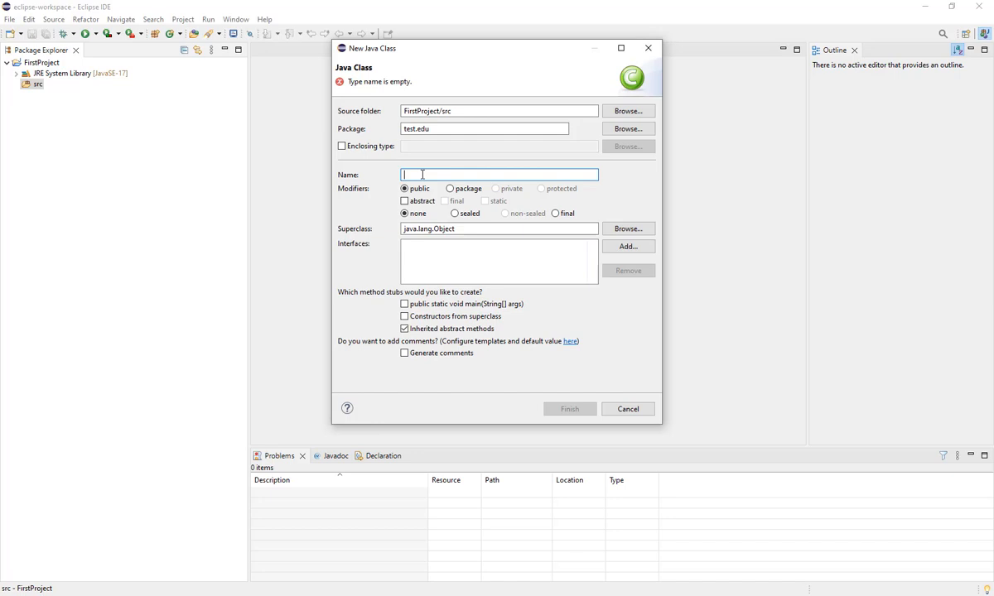
{"action": "type", "text": "MainClass"}
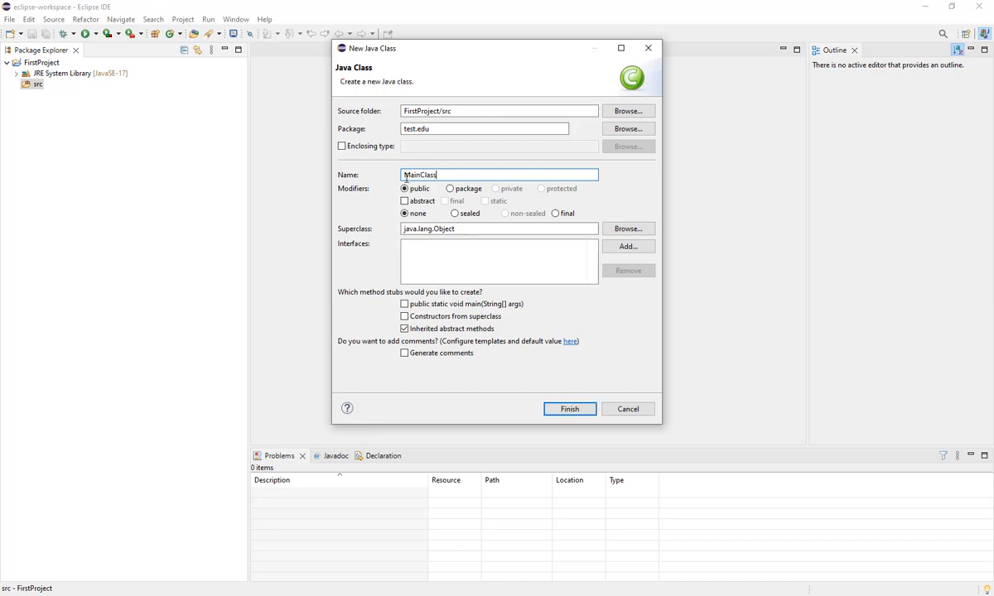
- Try the class name without its leading capital M and restore it to MainClass
{"action": "left_click", "coordinate": [409, 175]}
{"action": "key", "text": "BackSpace"}
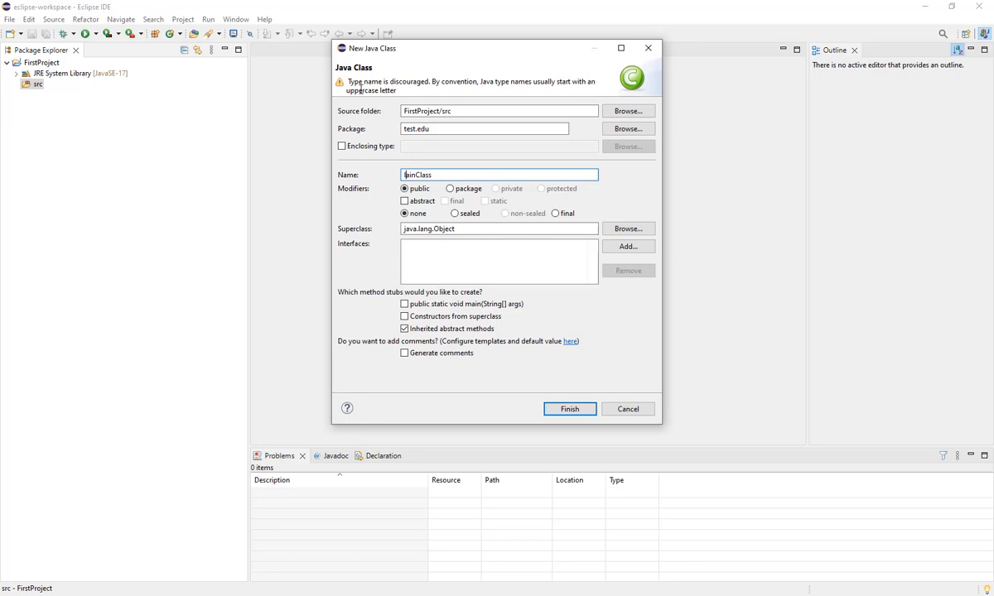
{"action": "key", "text": "BackSpace"}
{"action": "type", "text": "M"}
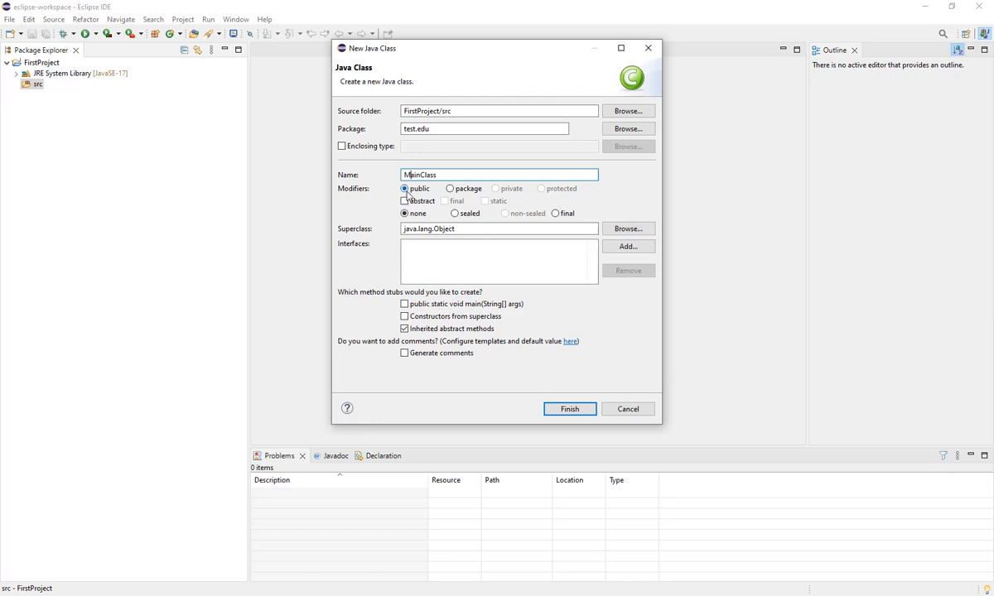
- Include the public static void main(String[] args) method stub and create the class
{"action": "left_click", "coordinate": [405, 305]}
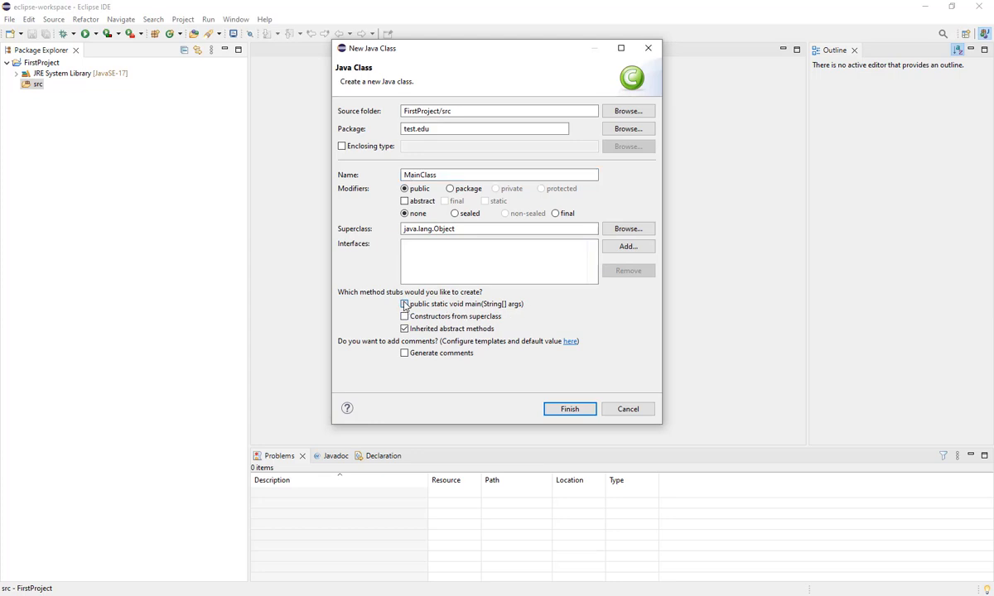
{"action": "left_click", "coordinate": [566, 410]}
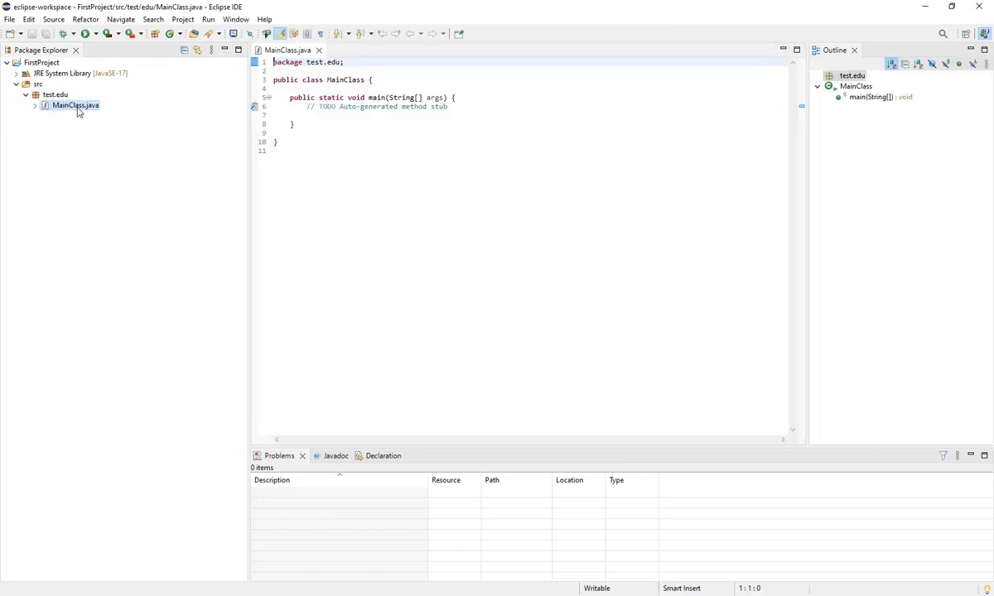
- Add the statement System.out.println("hello world!"); below the TODO comment in MainClass's main method and save the file
{"action": "left_click", "coordinate": [466, 108]}
{"action": "key", "text": "Return"}
{"action": "type", "text": "Sy"}
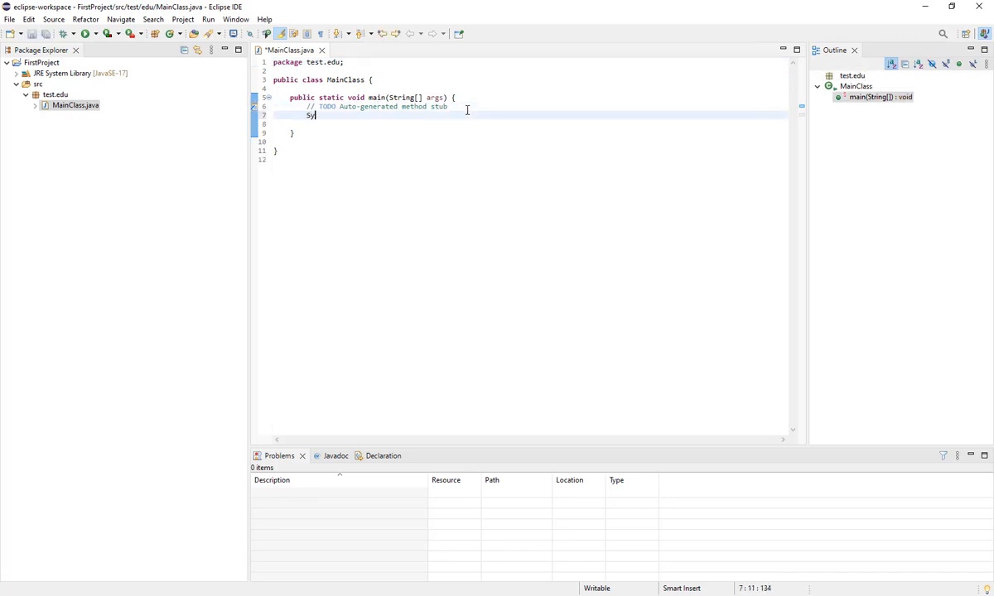
{"action": "type", "text": "stem.out.pr"}
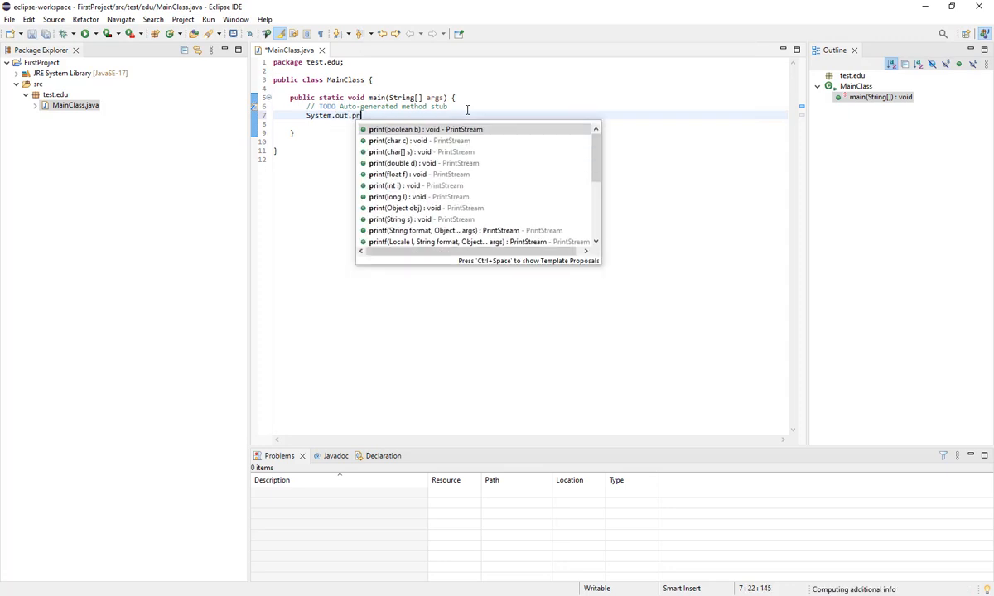
{"action": "type", "text": "intln("}
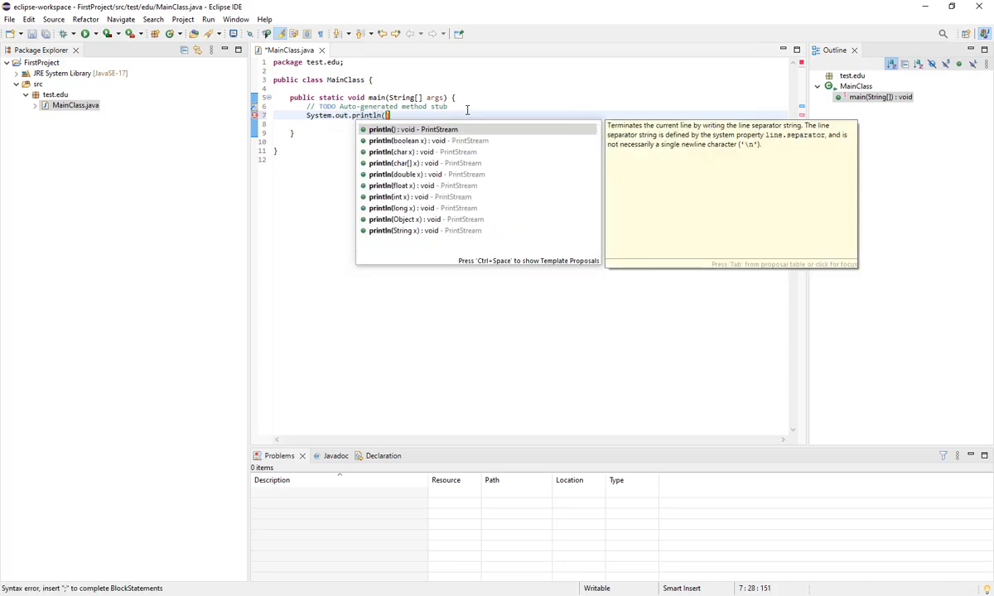
{"action": "type", "text": "\"hello wor"}
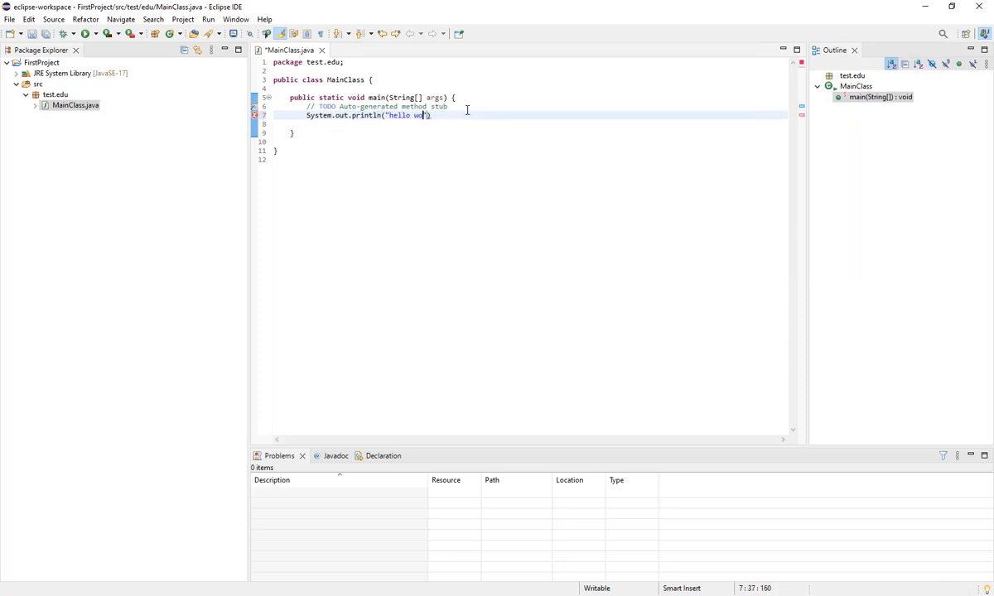
{"action": "type", "text": "ld!\");"}
{"action": "key", "text": "ctrl+s"}
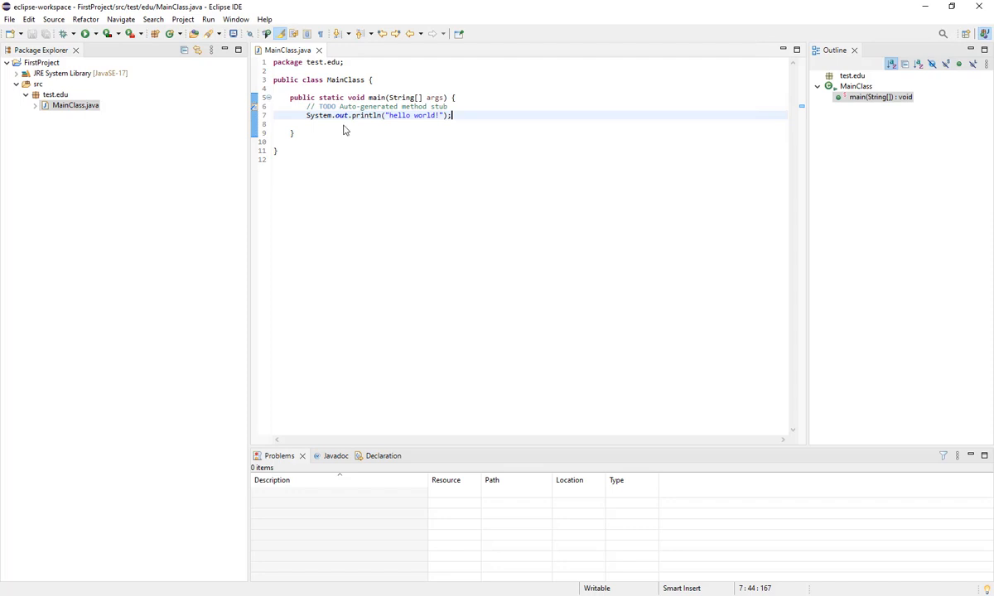
{"action": "left_click", "coordinate": [209, 19]}
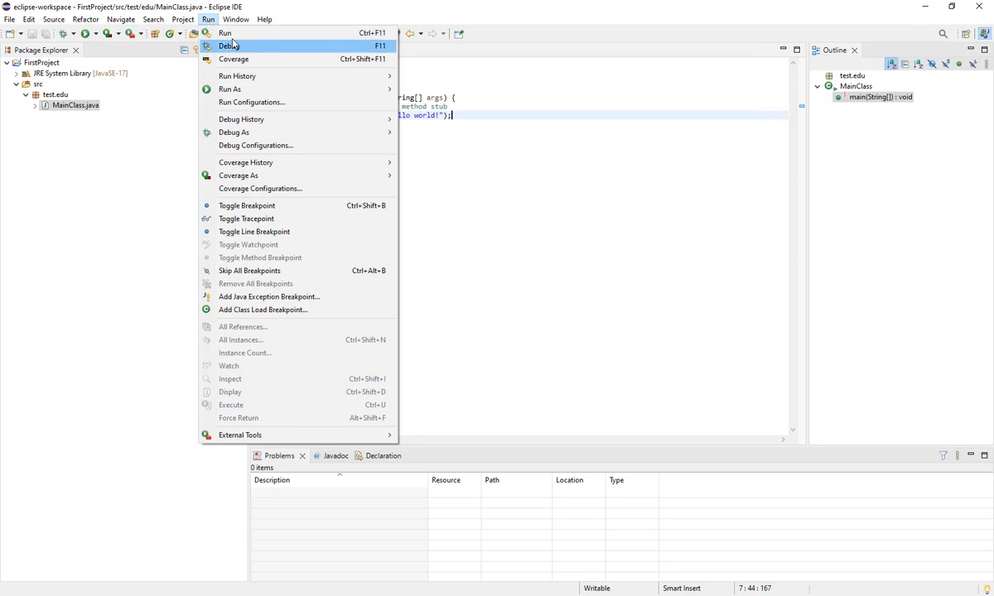
{"action": "mouse_move", "coordinate": [325, 94]}
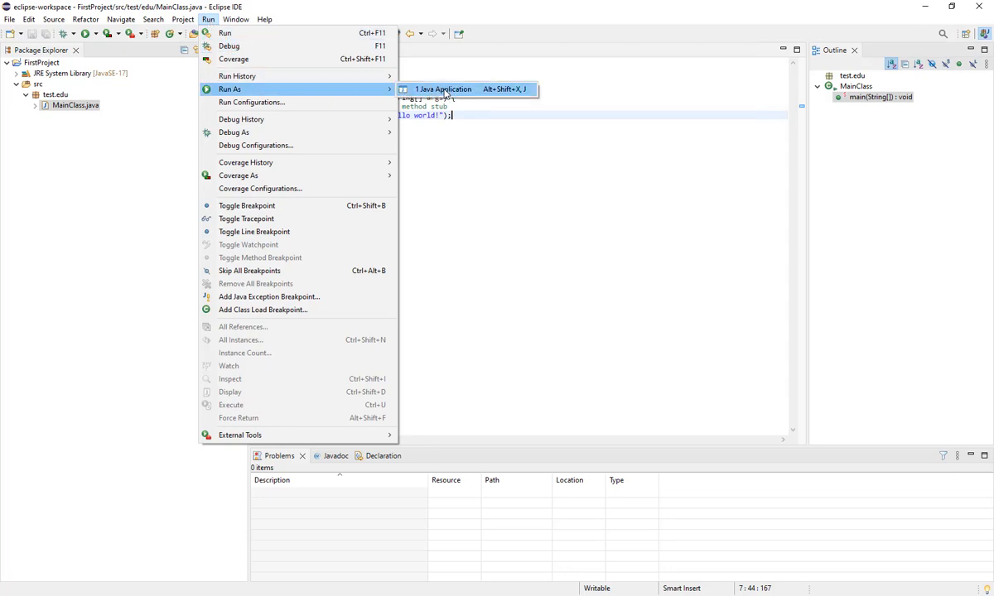
{"action": "key", "text": "Escape"}
- Run MainClass and bring up its console output
{"action": "left_click", "coordinate": [169, 81]}
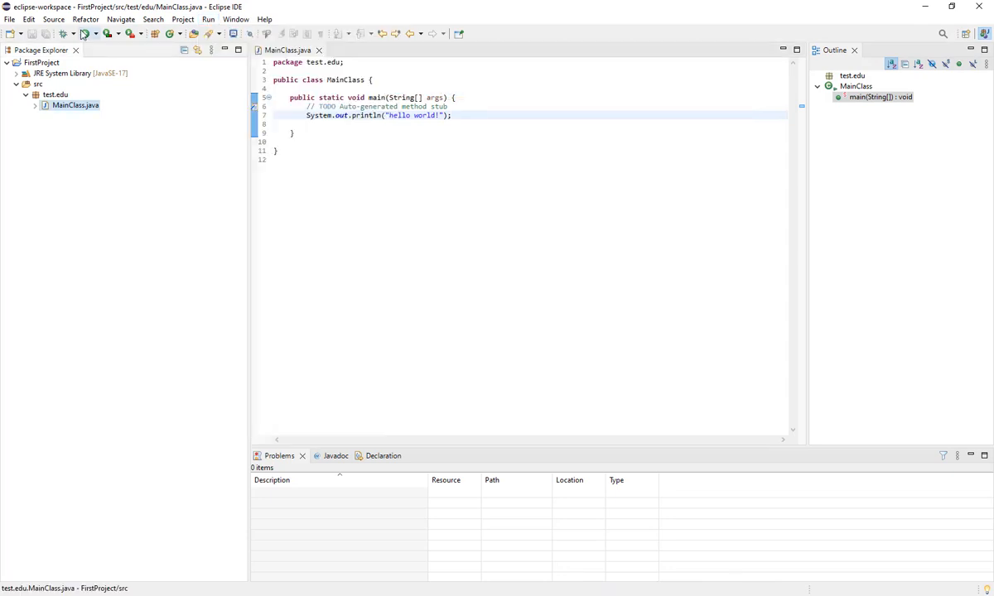
{"action": "left_click", "coordinate": [86, 34]}
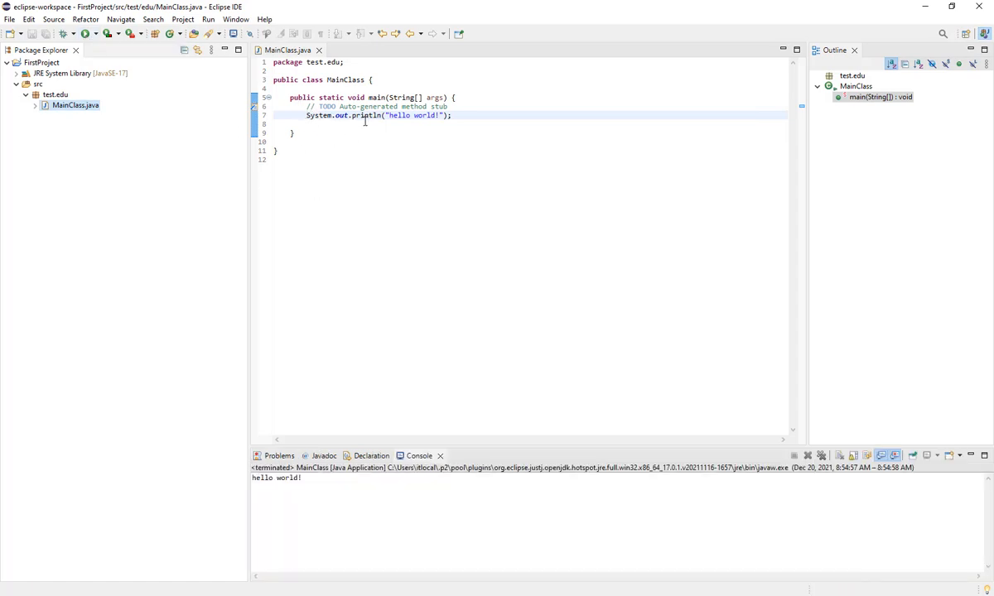
{"action": "left_click", "coordinate": [418, 456]}
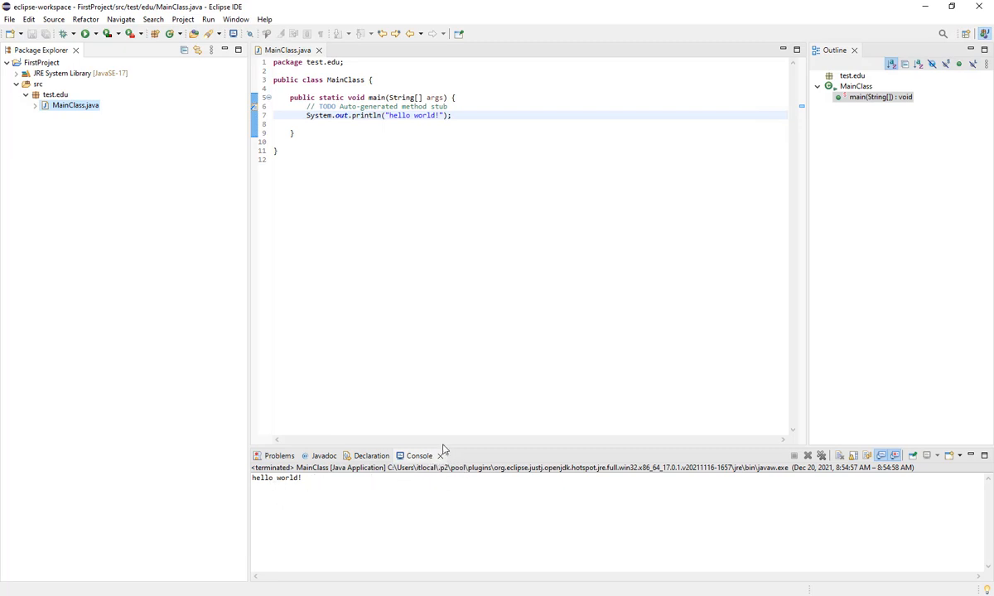